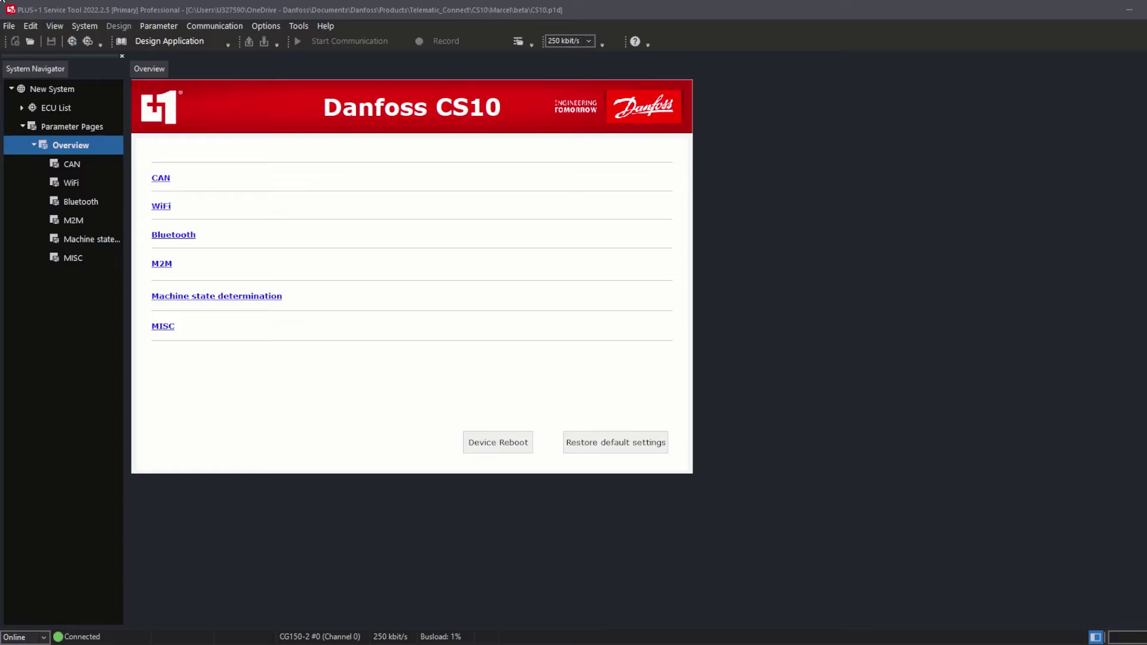
On the Bluetooth page, replace the MAC part of the CS10's BT name so it reads CS10_Bluetooth.
left_click(80, 201)
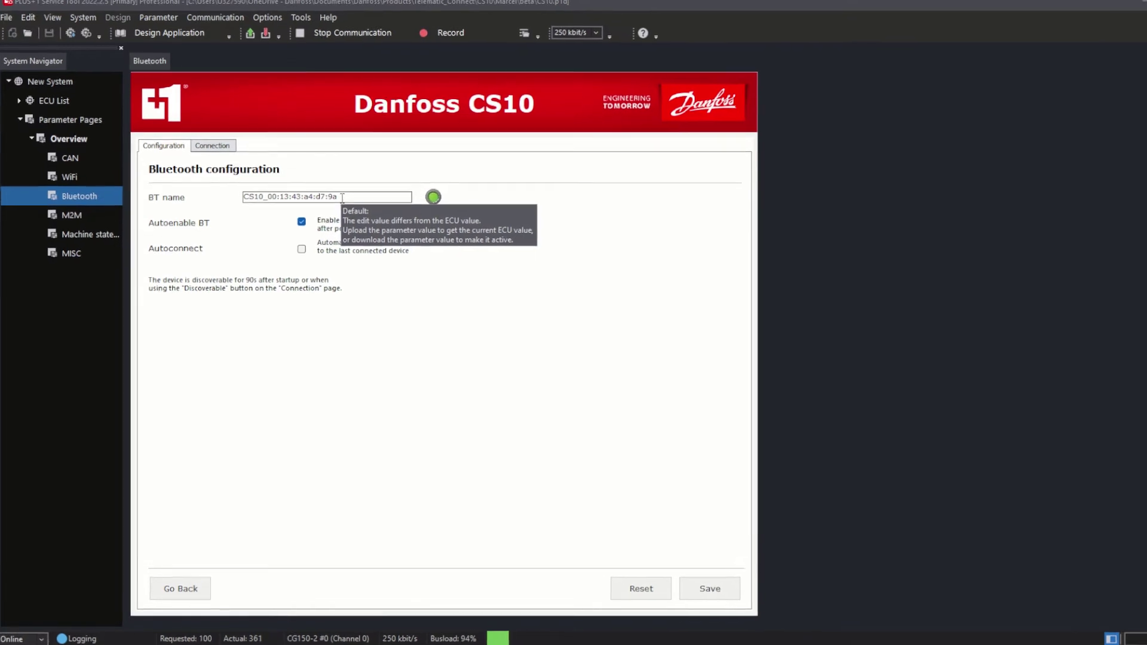
left_click_drag(342, 198, 271, 197)
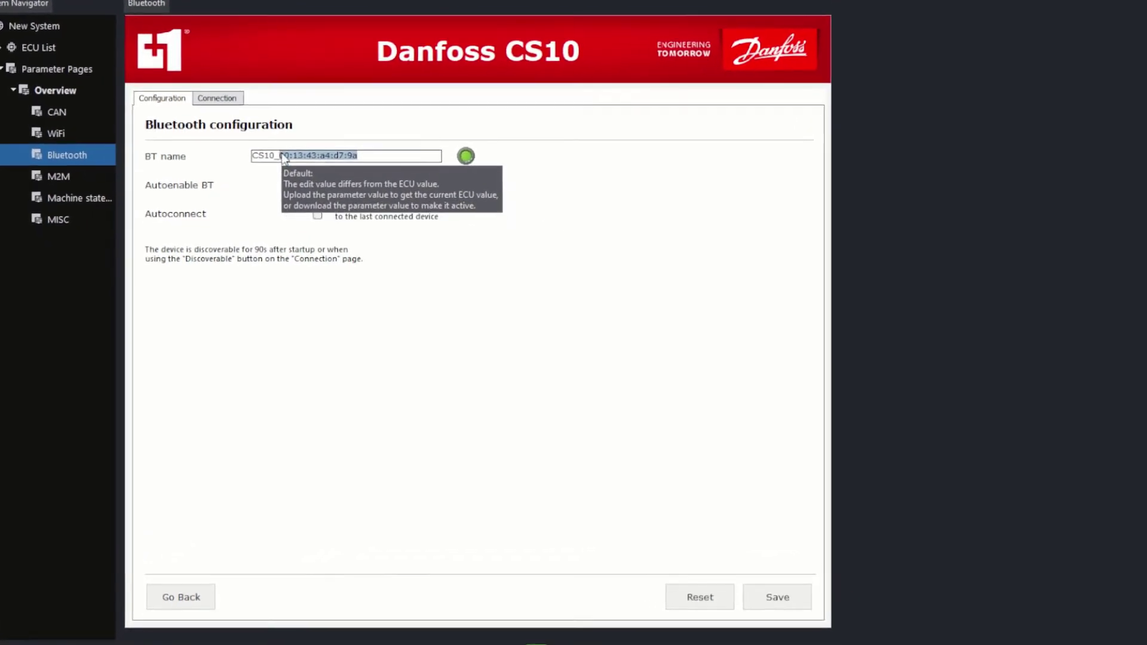
type("Bluet")
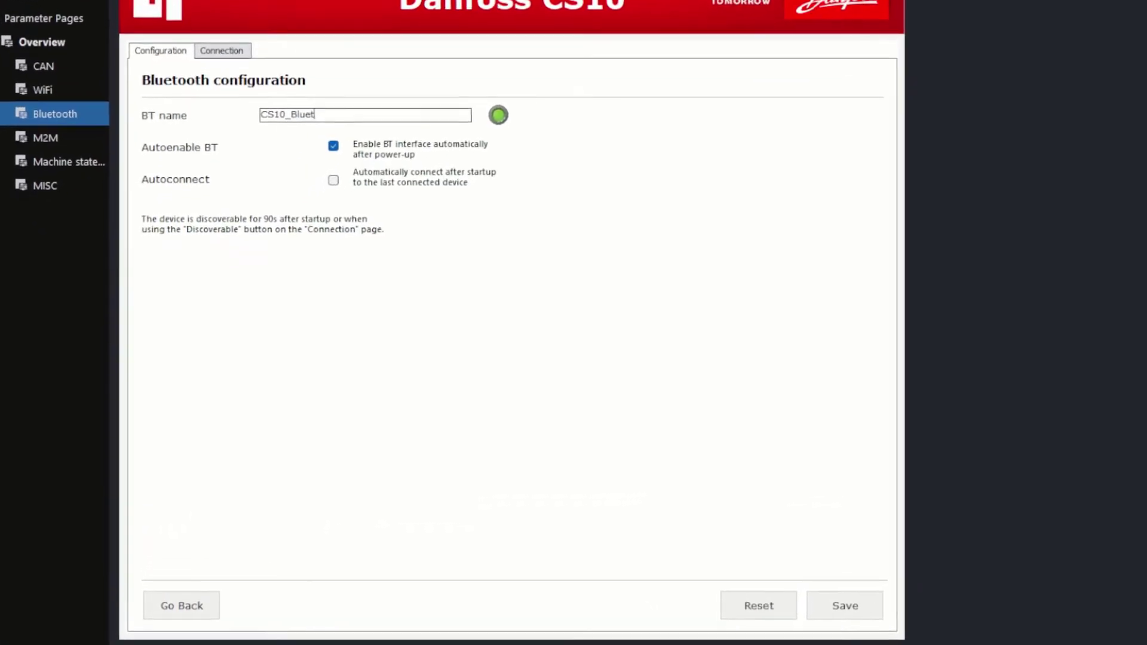
type("ooth")
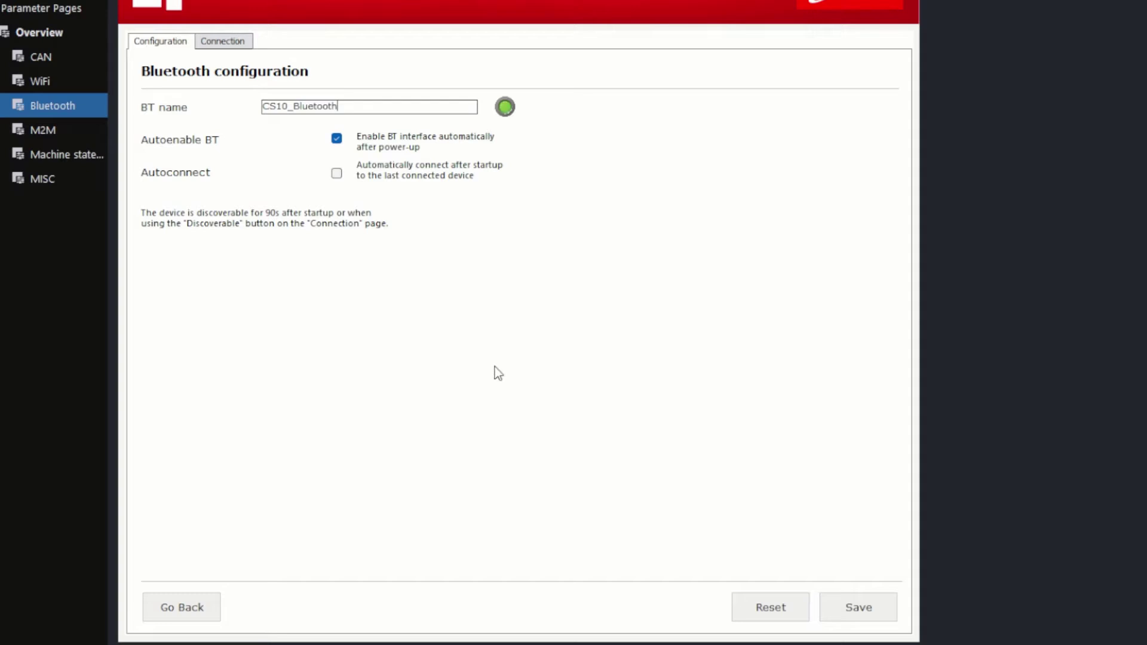
left_click(878, 616)
left_click_drag(364, 108, 246, 110)
key("BackSpace")
left_click(856, 613)
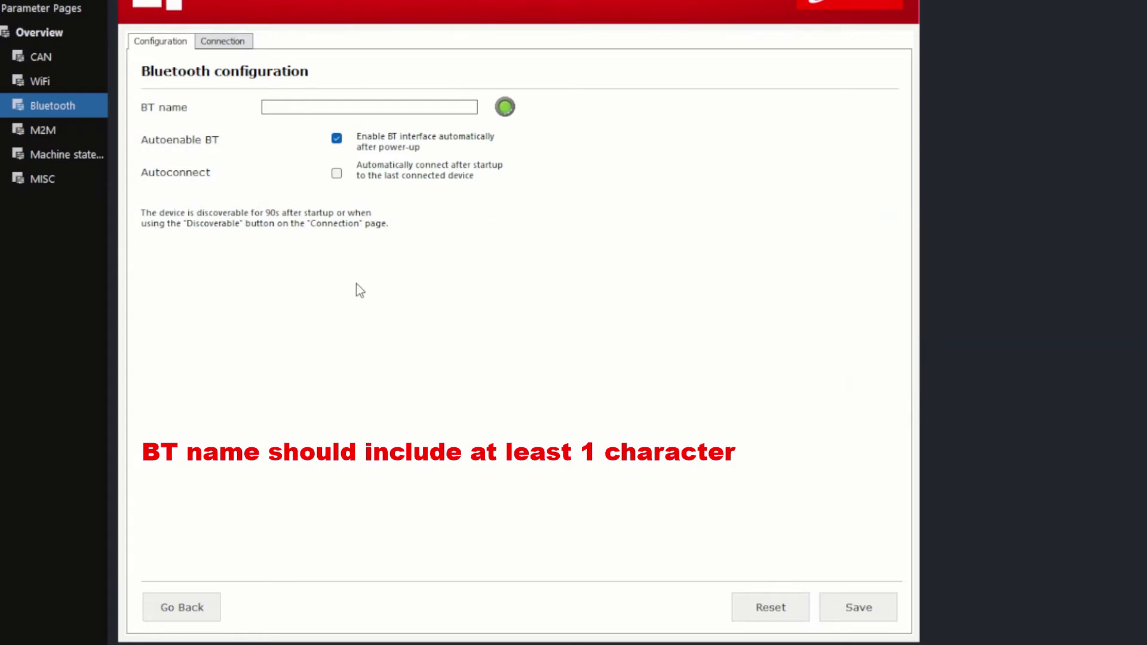
left_click(298, 108)
type("cS10_B")
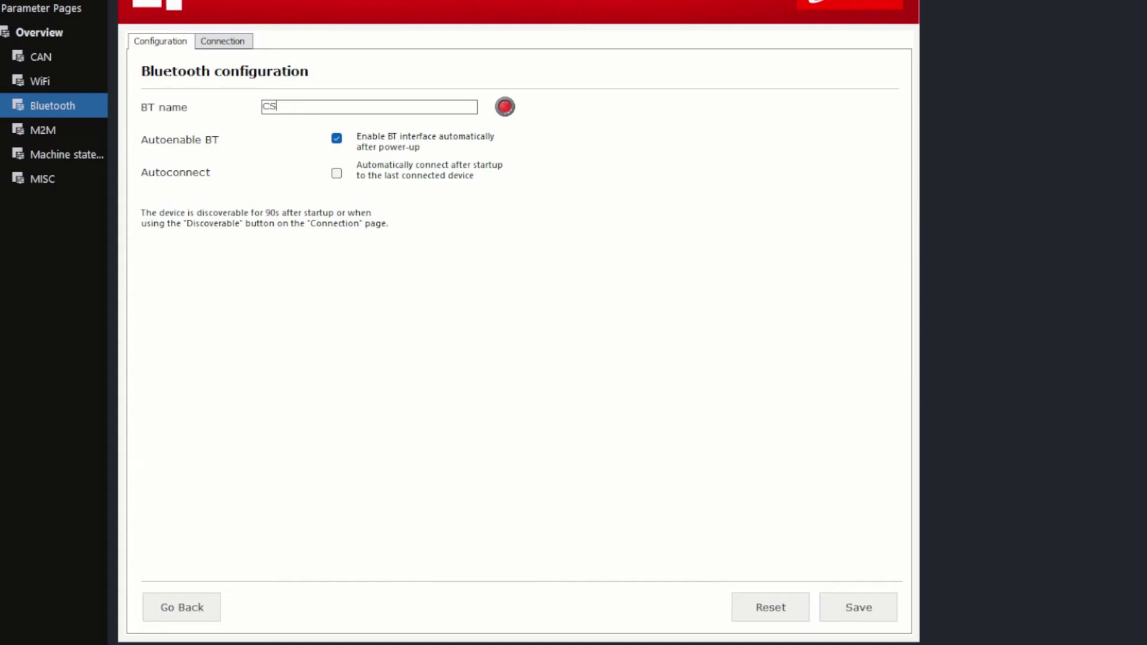
type("luetooth")
Enable Autoconnect and save the CS10_Bluetooth configuration to the CS10.
left_click(336, 174)
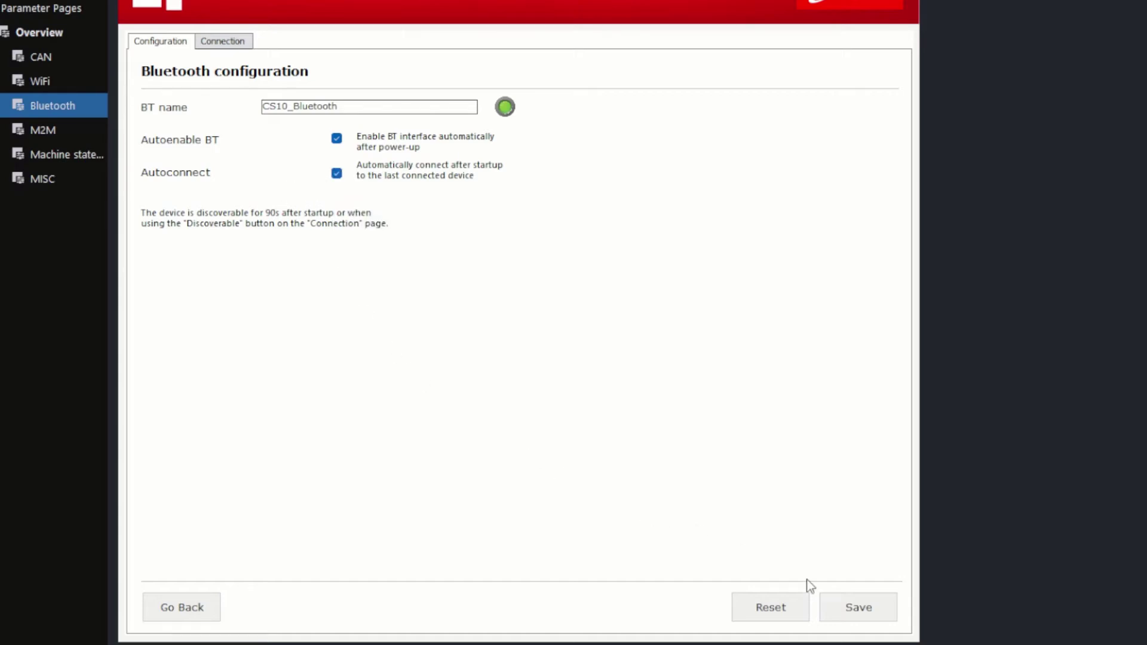
left_click(853, 605)
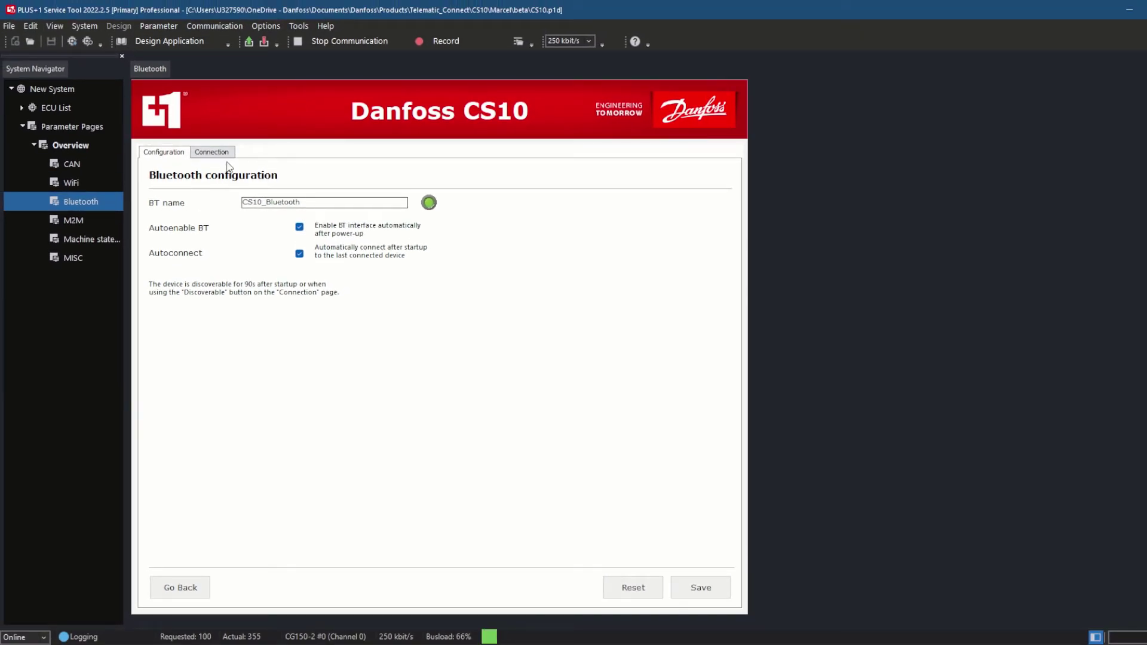
Show the Bluetooth Connection page listing the CS10's four paired devices.
left_click(205, 153)
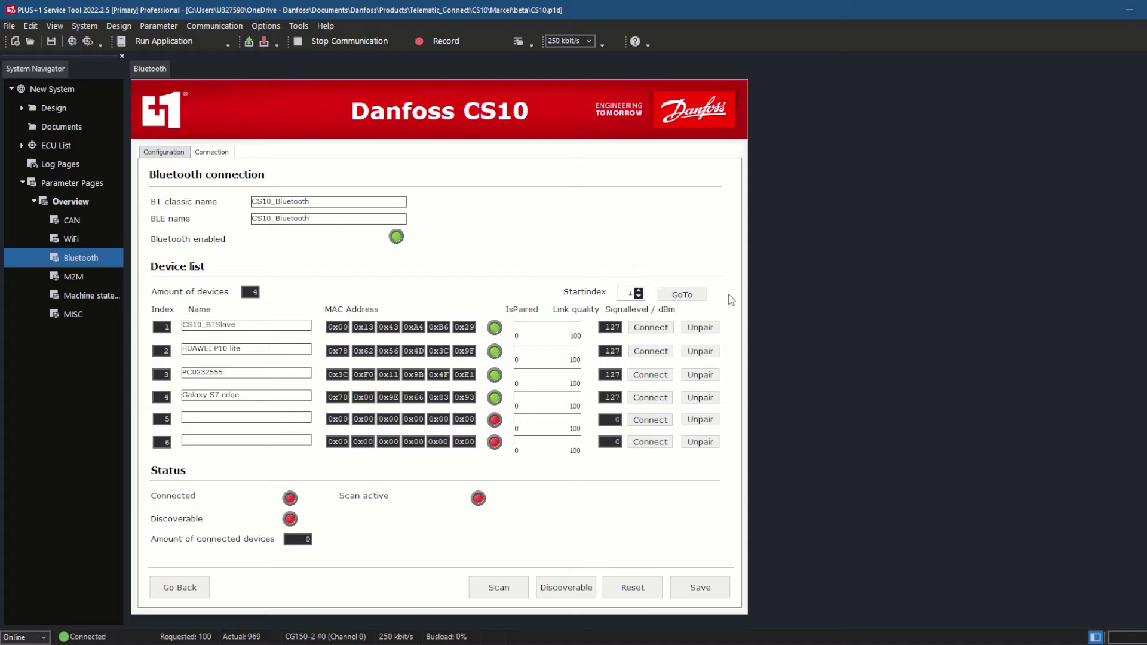
left_click(639, 290)
left_click(639, 291)
left_click(683, 295)
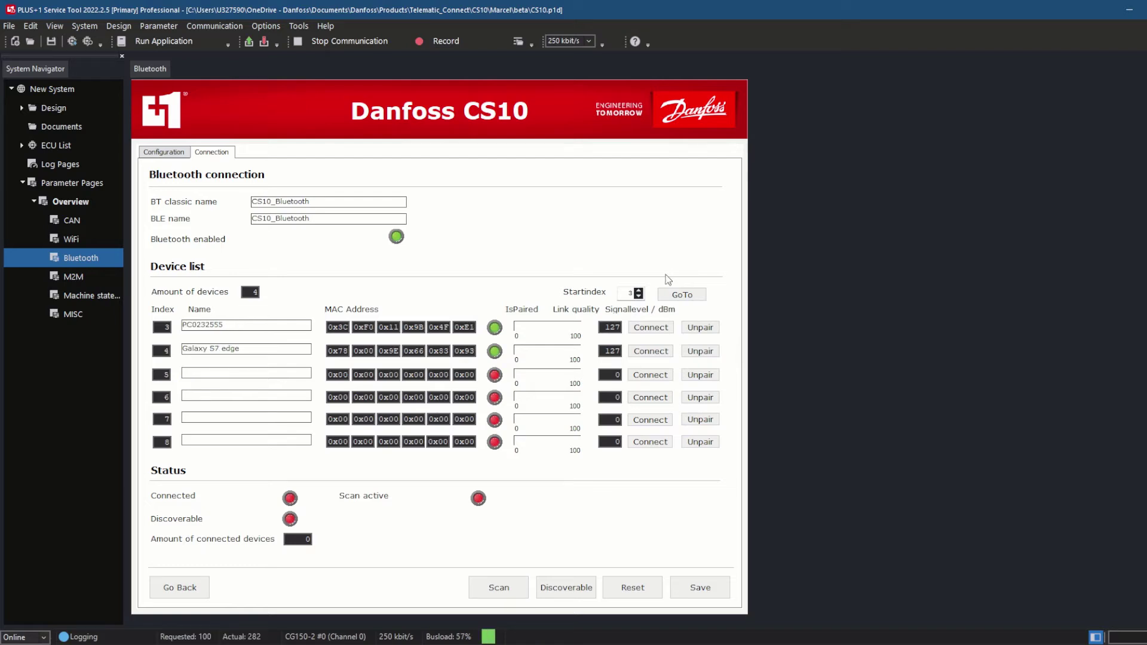
left_click(639, 296)
left_click(639, 297)
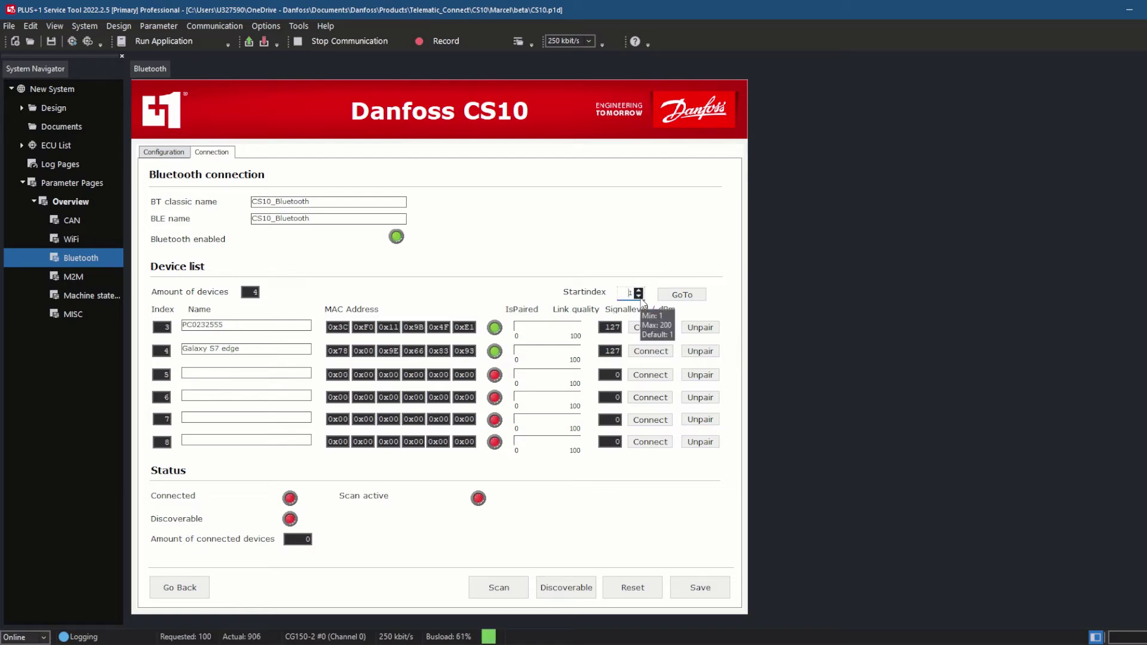
left_click(681, 295)
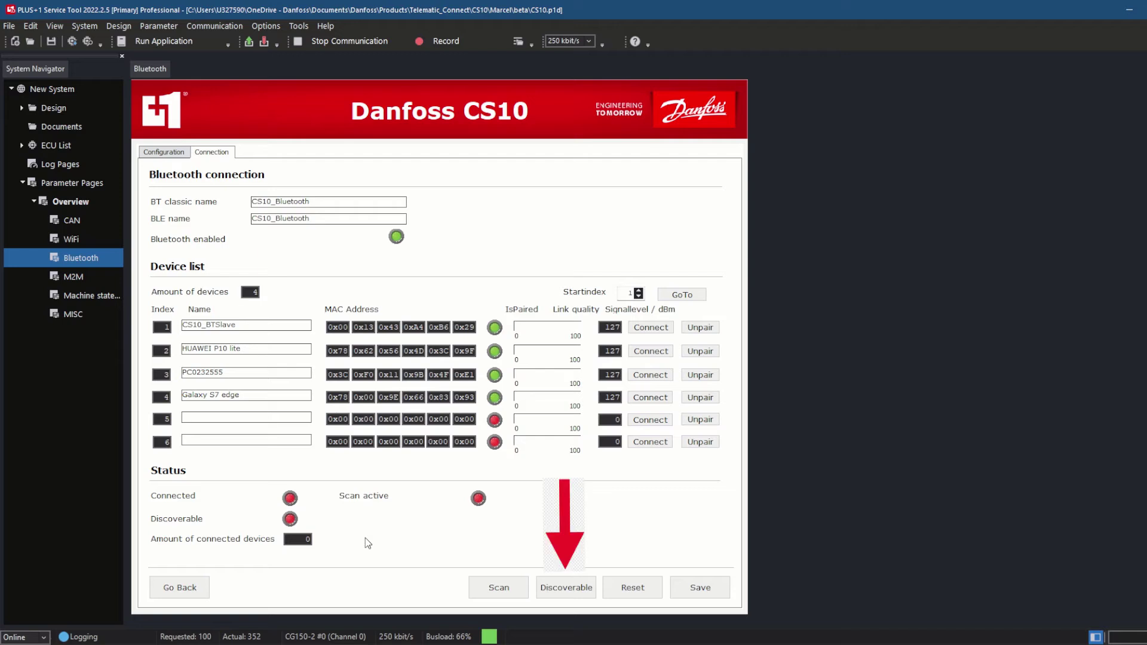
Make the CS10 discoverable so CS10_Bluetooth shows up among the phone's available devices.
left_click(592, 592)
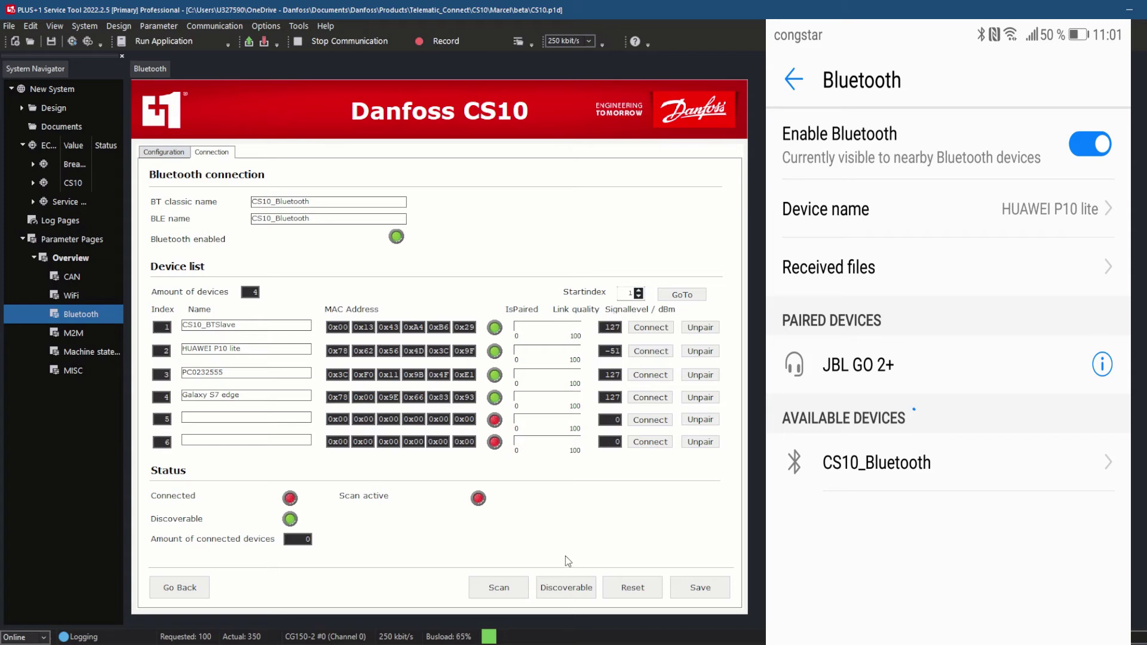
Unpair the Galaxy S7 edge, leaving PC0232555 as the only paired device.
left_click(700, 397)
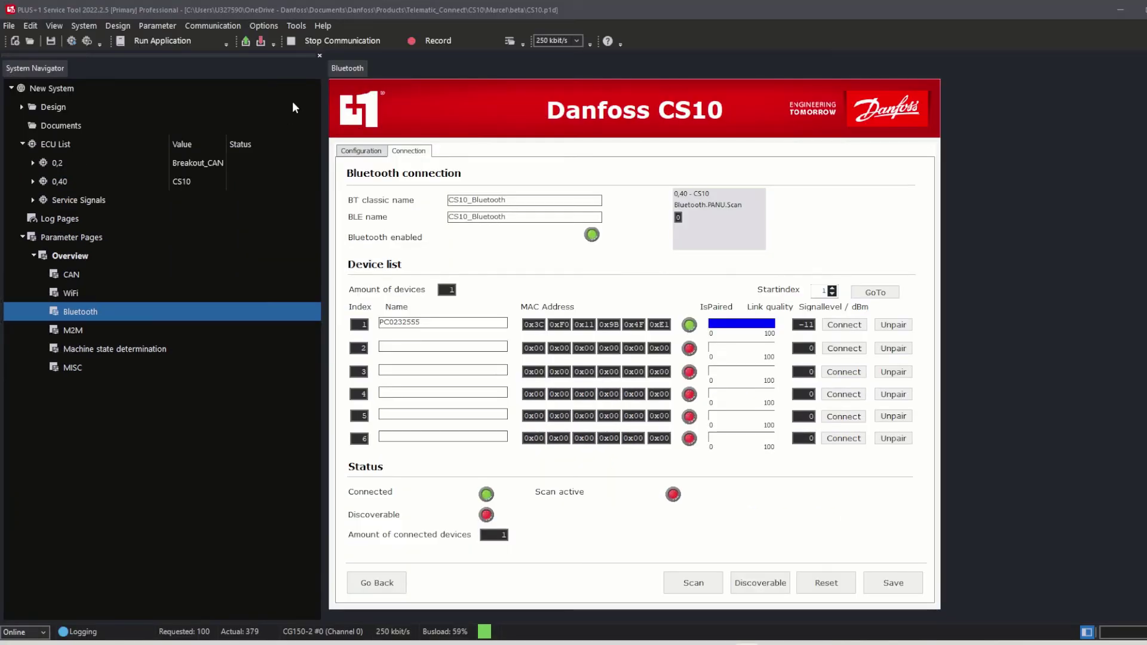
Set the gateway to PLUS+1 InterLink using the InterLink device found over Bluetooth.
left_click(221, 27)
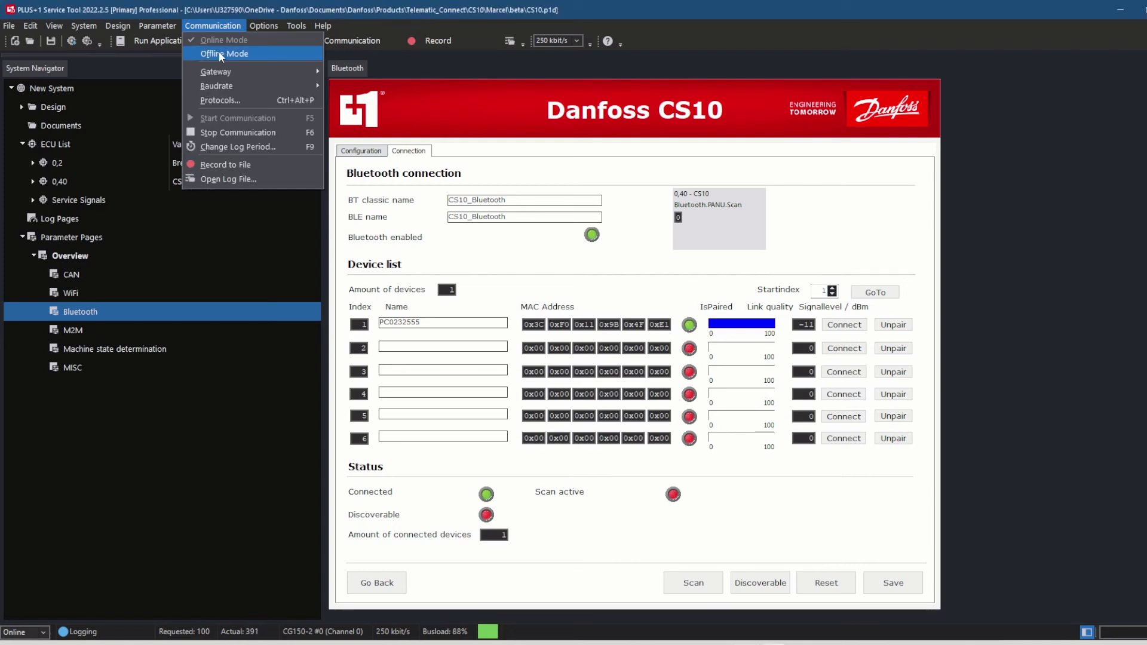
mouse_move(214, 72)
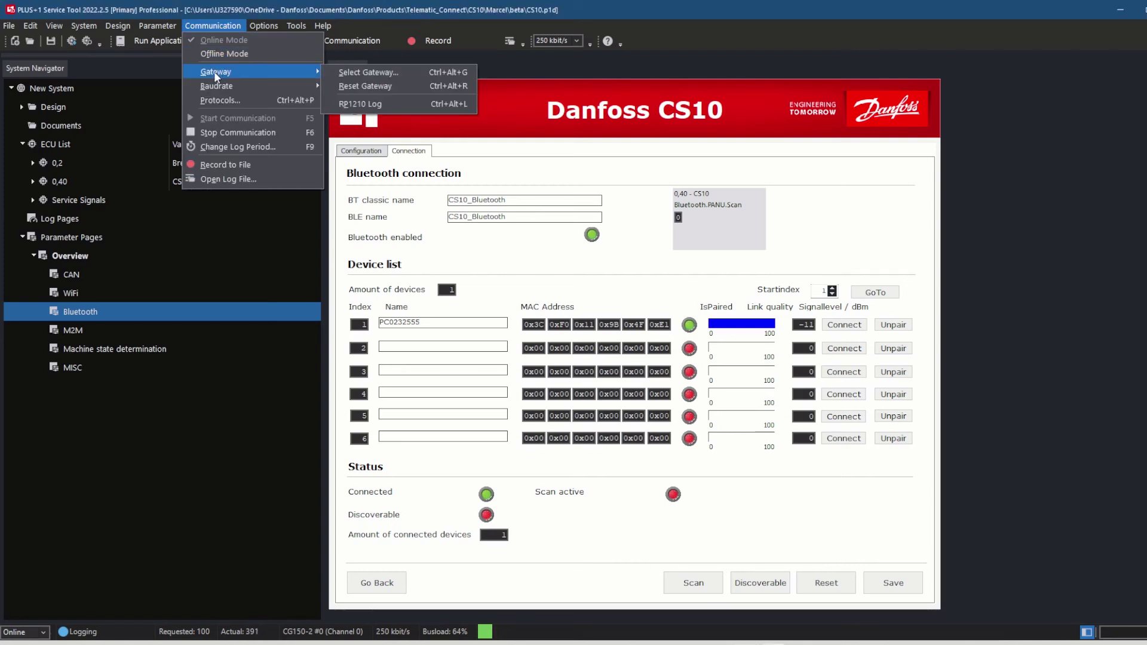
left_click(359, 72)
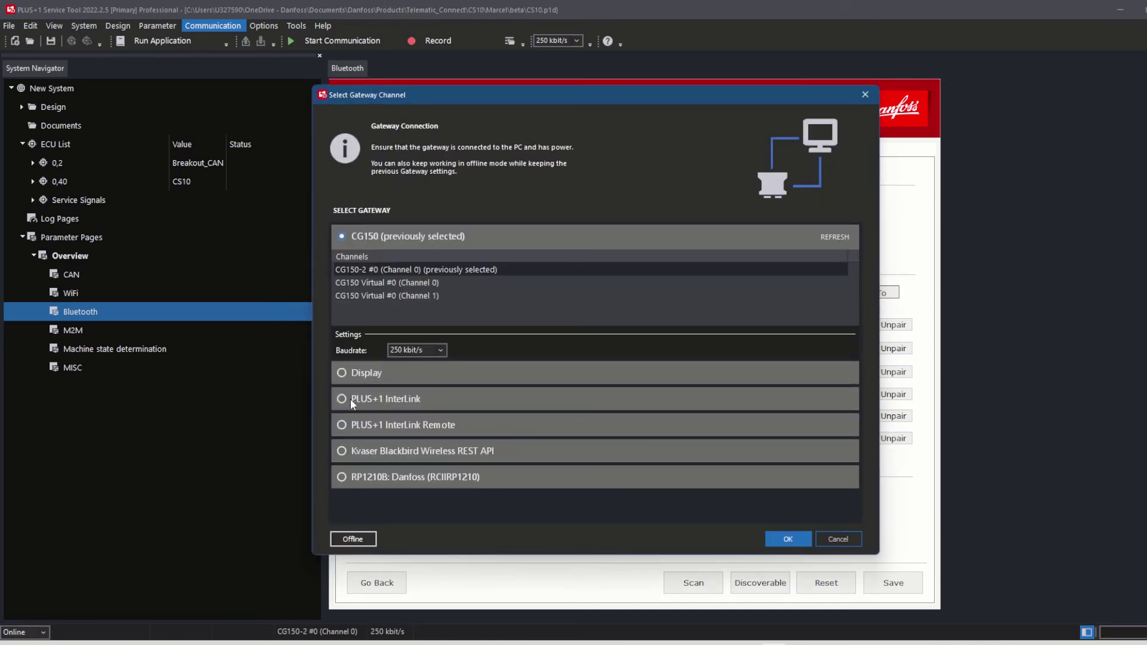
left_click(342, 399)
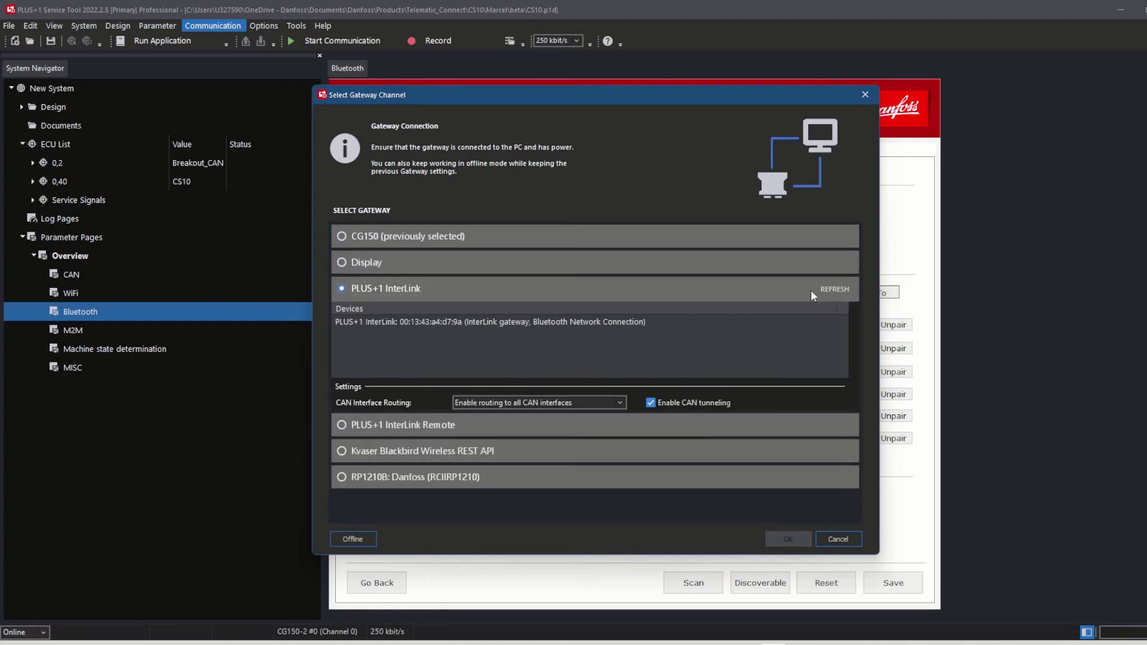
left_click(471, 324)
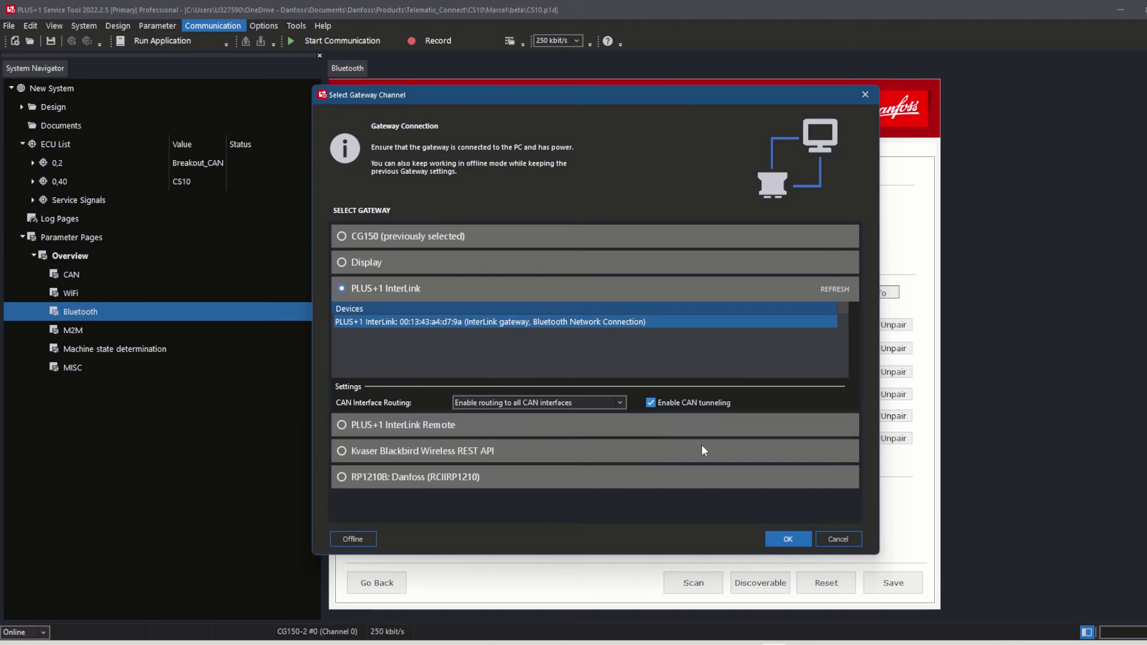
left_click(789, 540)
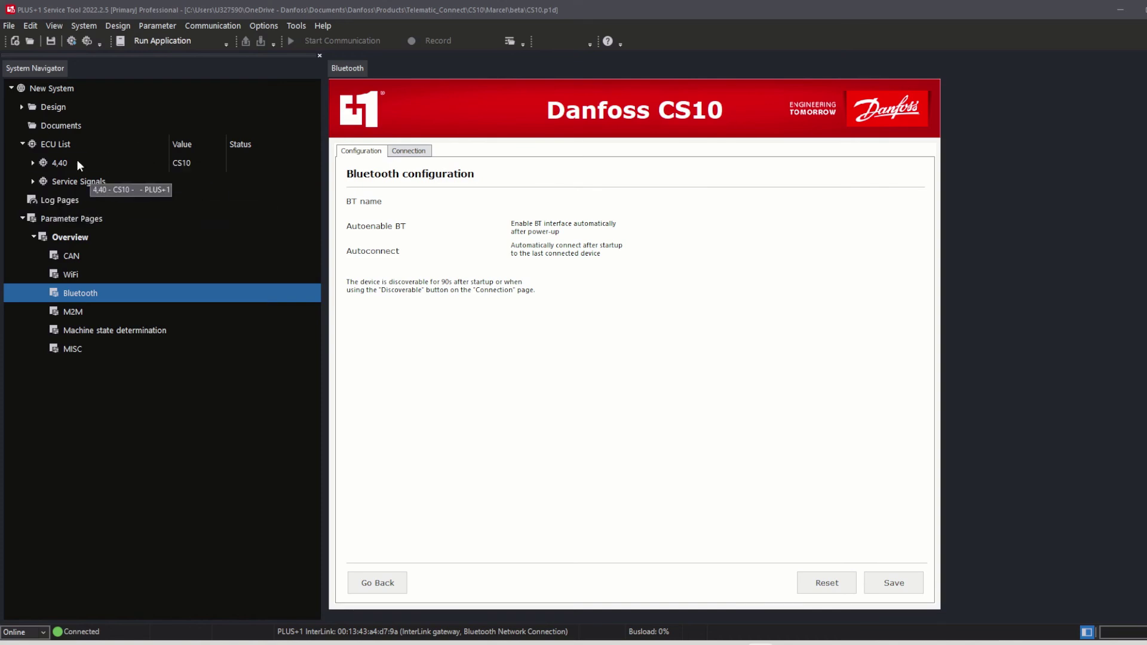
Switch the gateway back to CG150 on the CG150-2 #0 (Channel 0) entry.
left_click(212, 26)
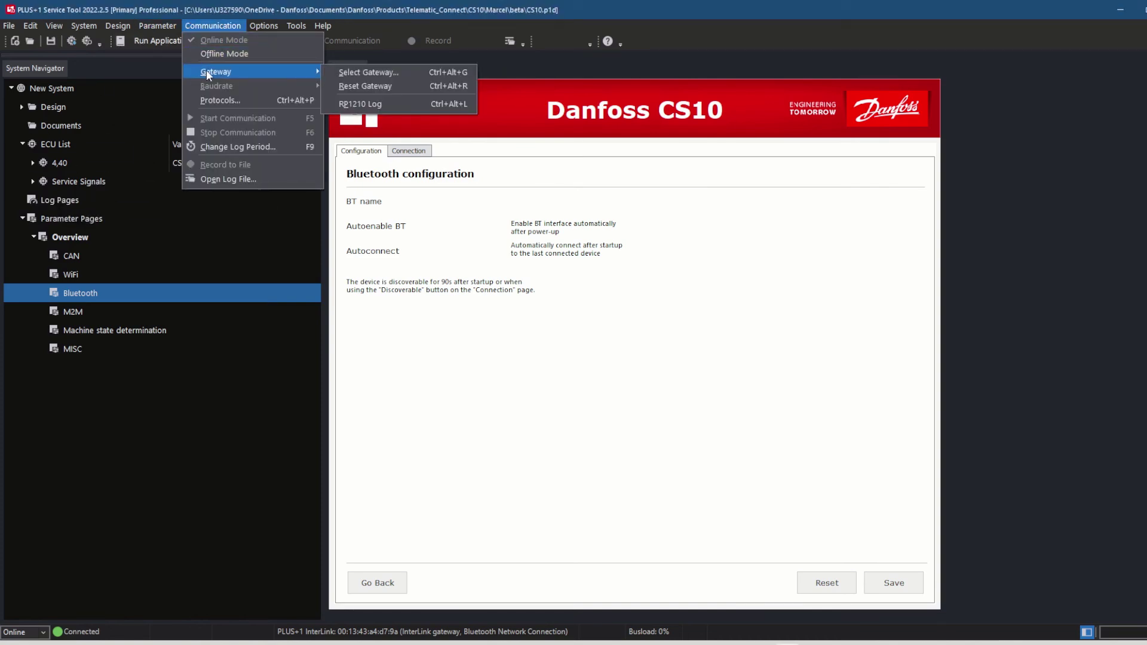
left_click(338, 72)
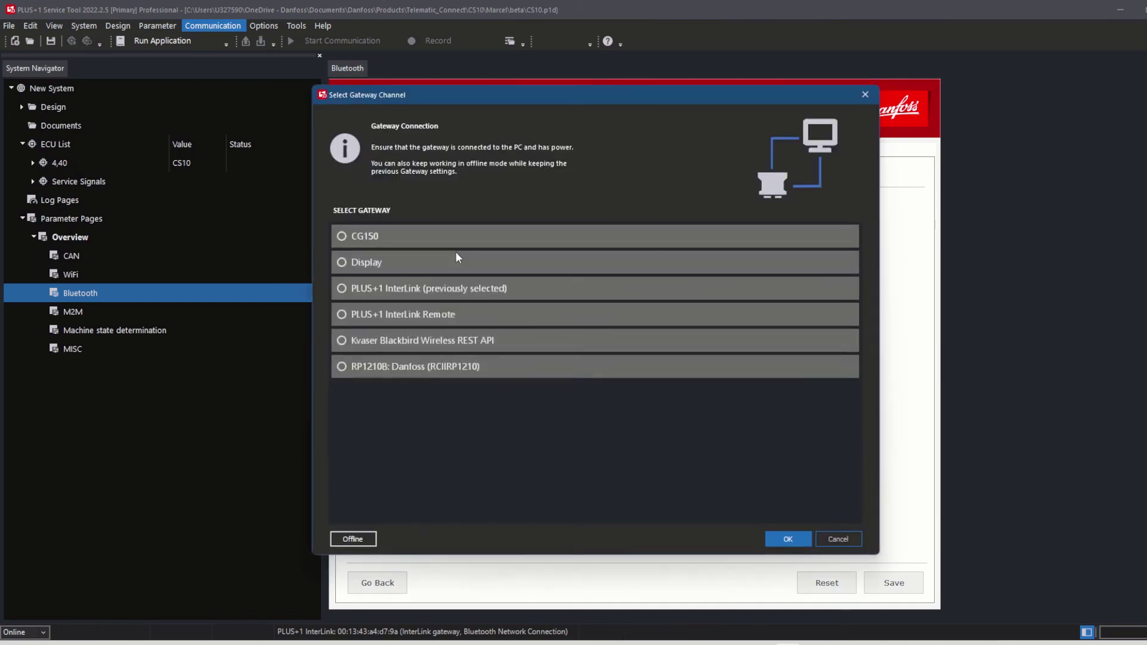
left_click(341, 236)
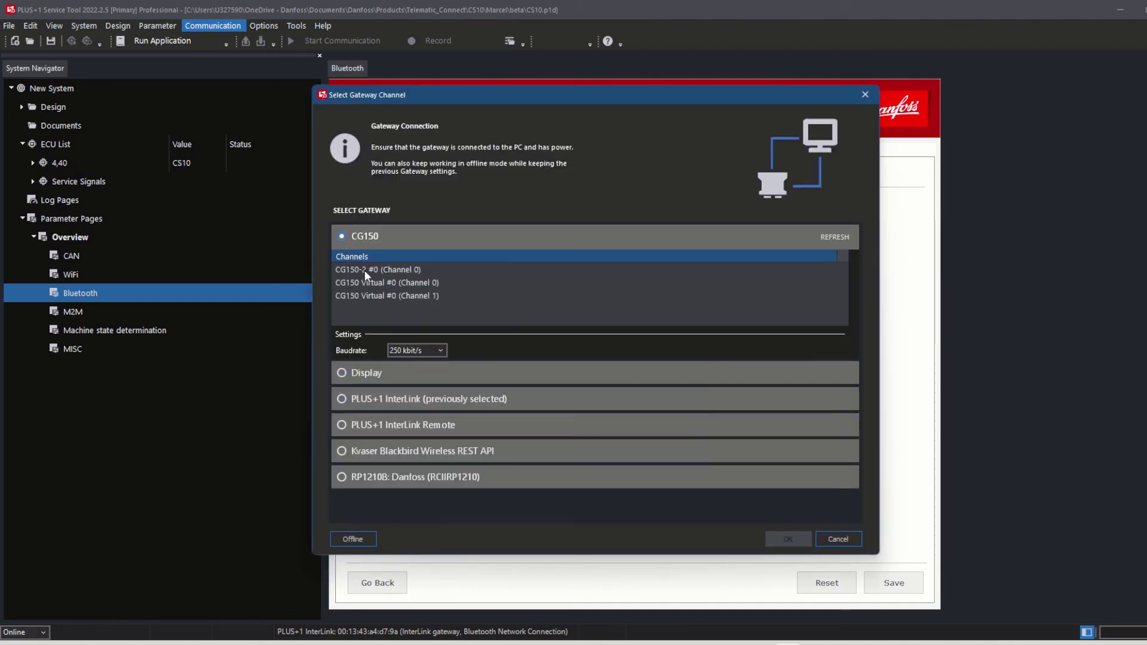
double_click(368, 271)
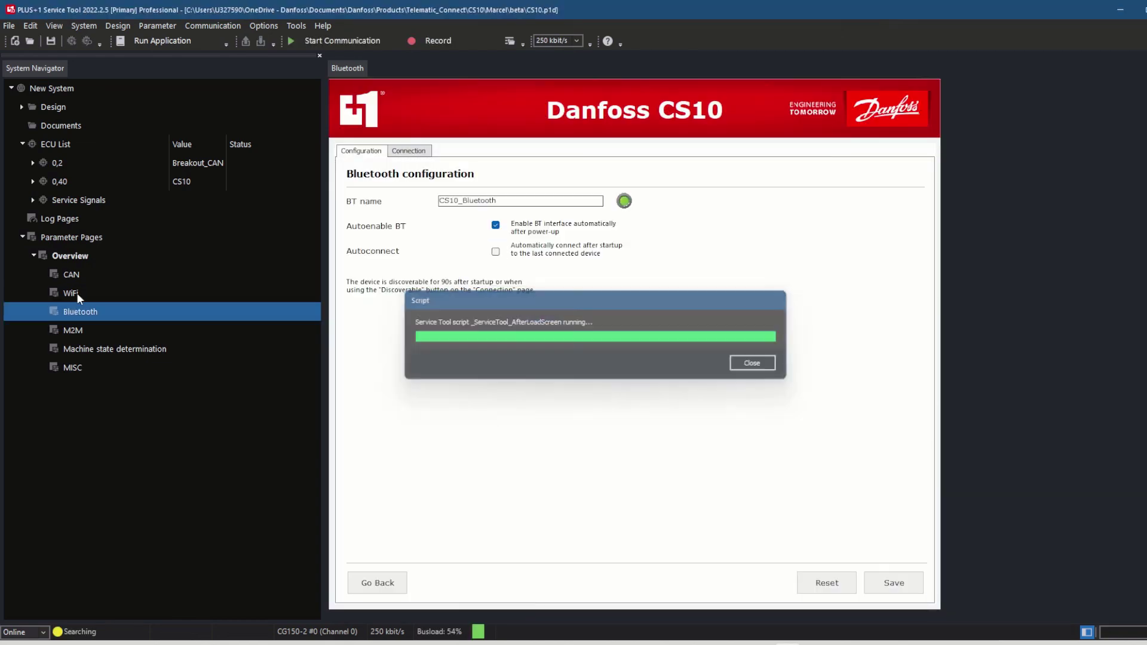
Set the WiFi access point SSID to CS10_AccessPoint with a password, and save it.
left_click(77, 294)
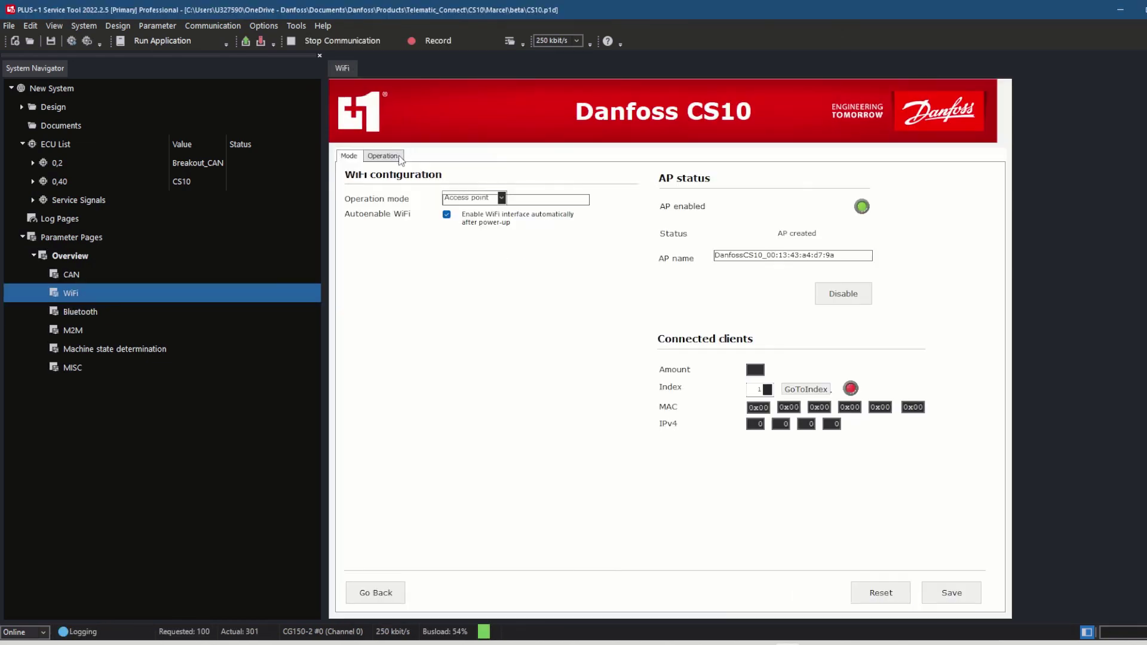
left_click(383, 156)
left_click(456, 200)
type("CS")
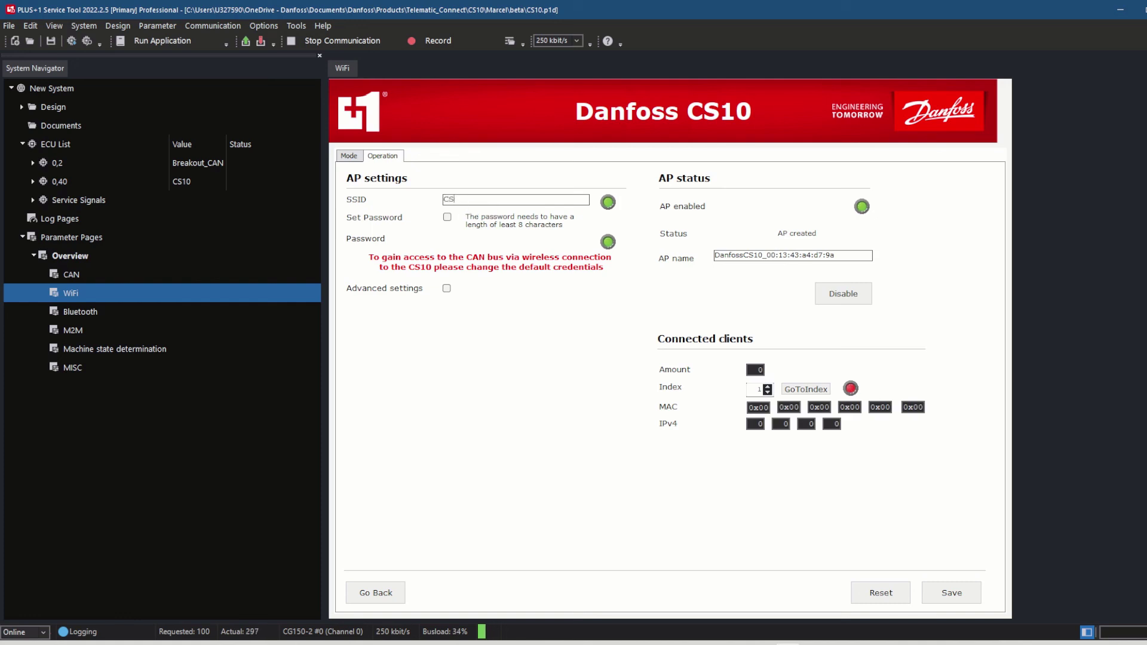
type("010_AccessPoint")
left_click(447, 217)
left_click(454, 240)
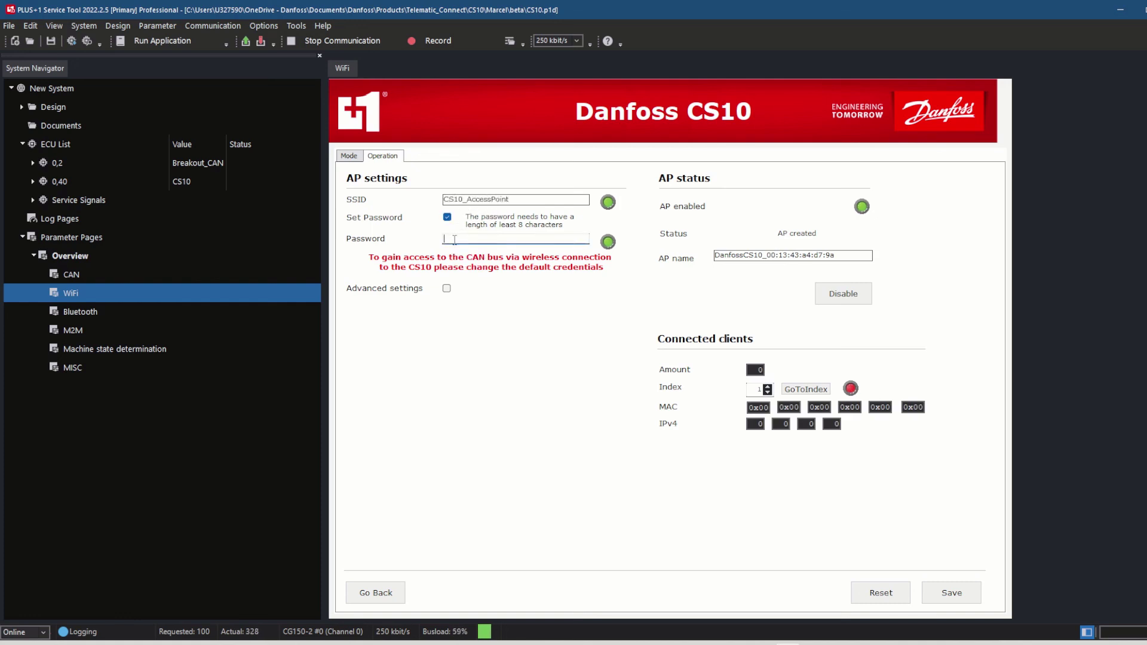
type("****************")
left_click(950, 593)
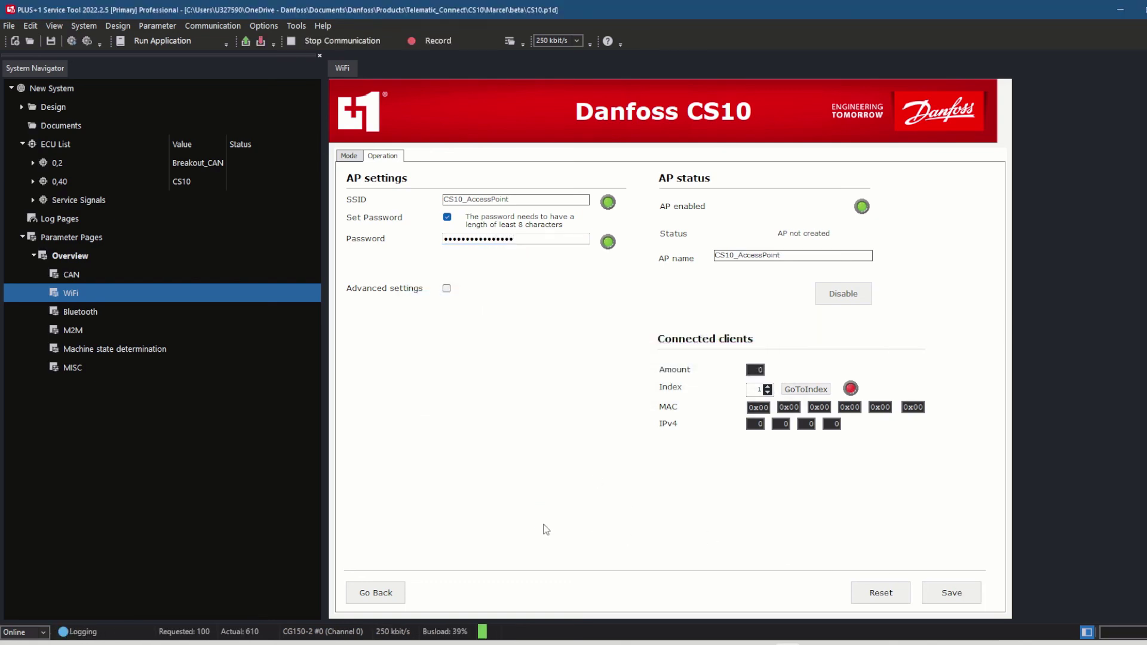
left_click(209, 26)
Reopen gateway selection and choose the PLUS+1 InterLink device found over Bluetooth.
mouse_move(212, 70)
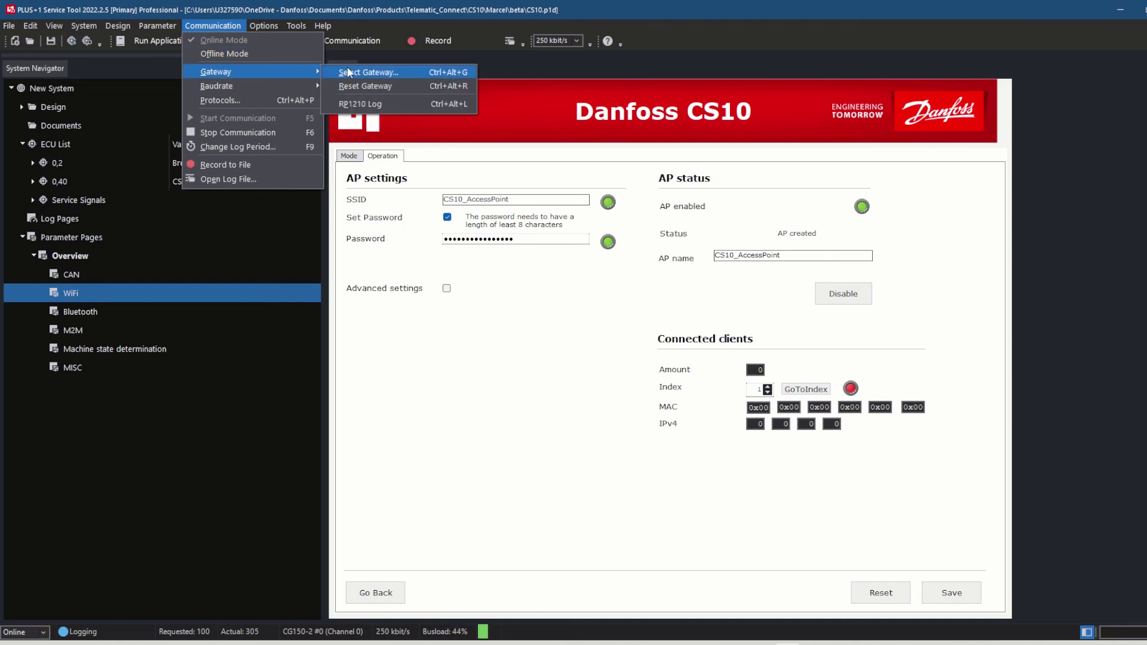
left_click(349, 73)
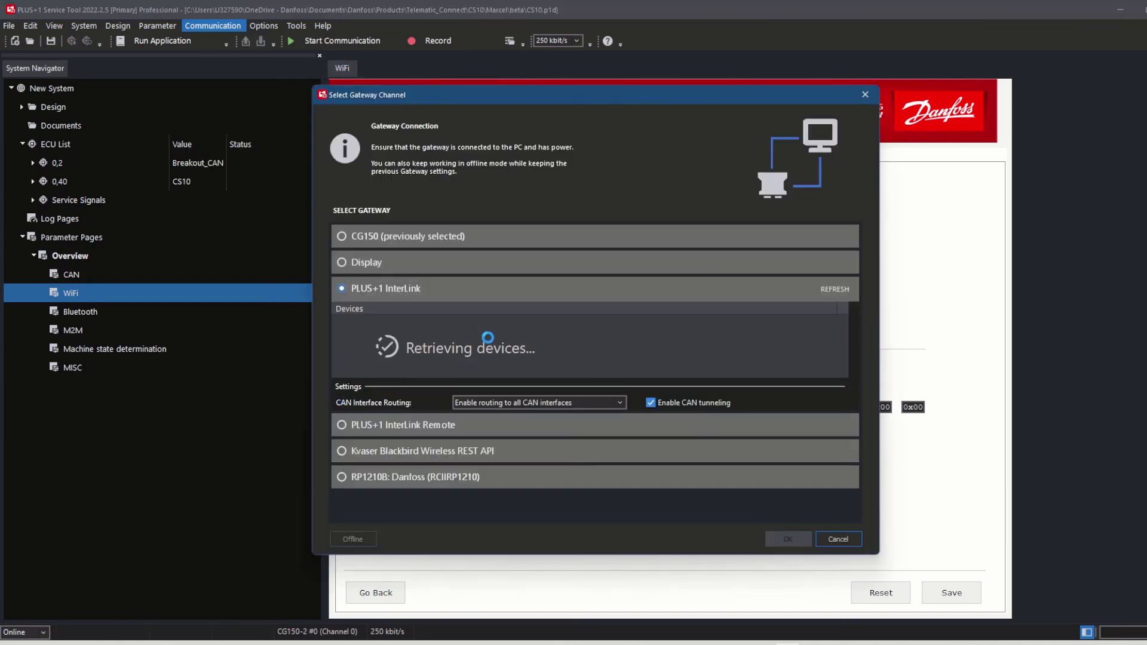
left_click(483, 321)
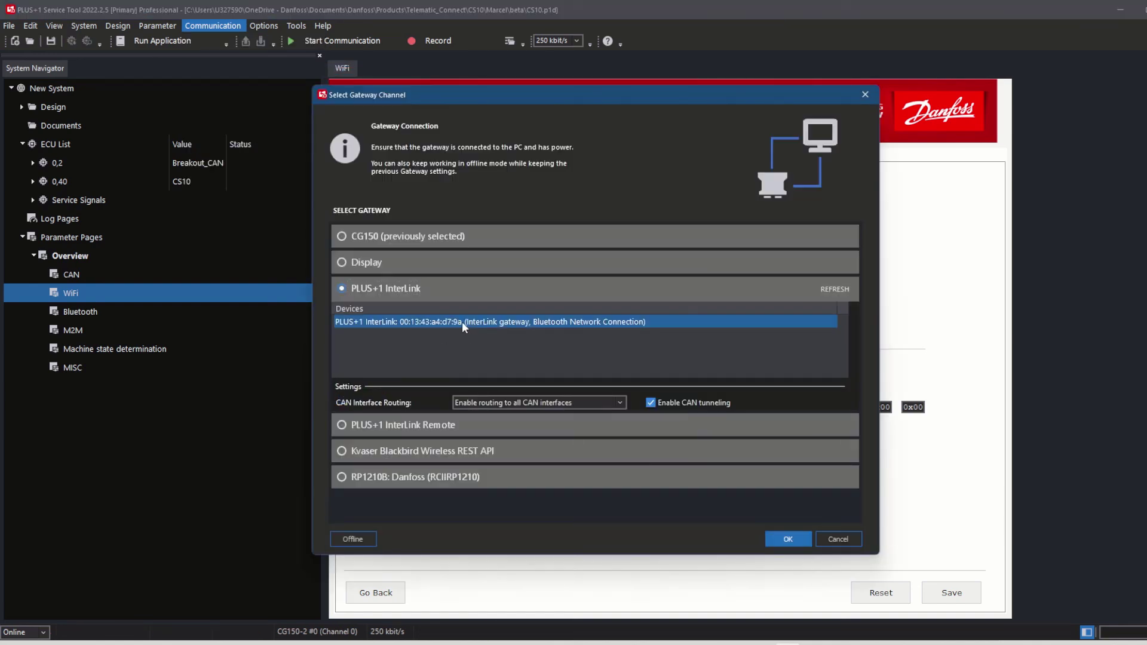